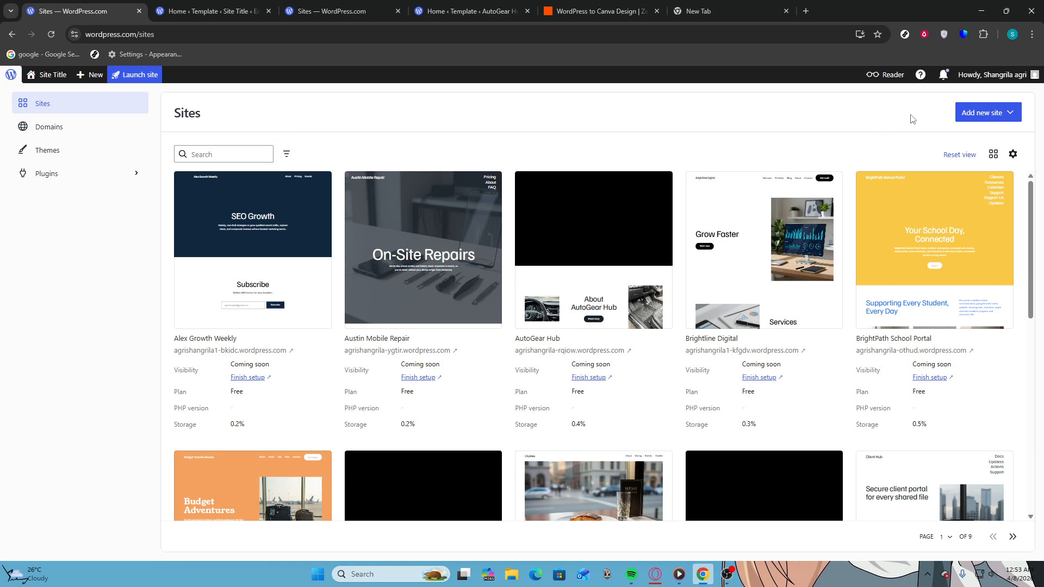
- Start a new site created with AI and submit the prompt "Create a personal portfolio WordPress website"
{"action": "left_click", "coordinate": [956, 116]}
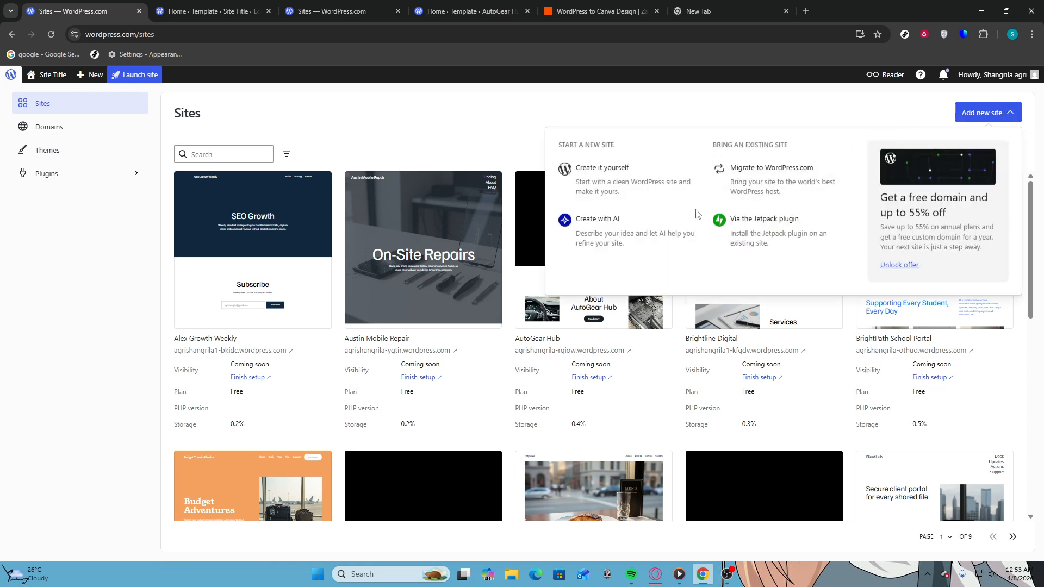
{"action": "left_click", "coordinate": [655, 229]}
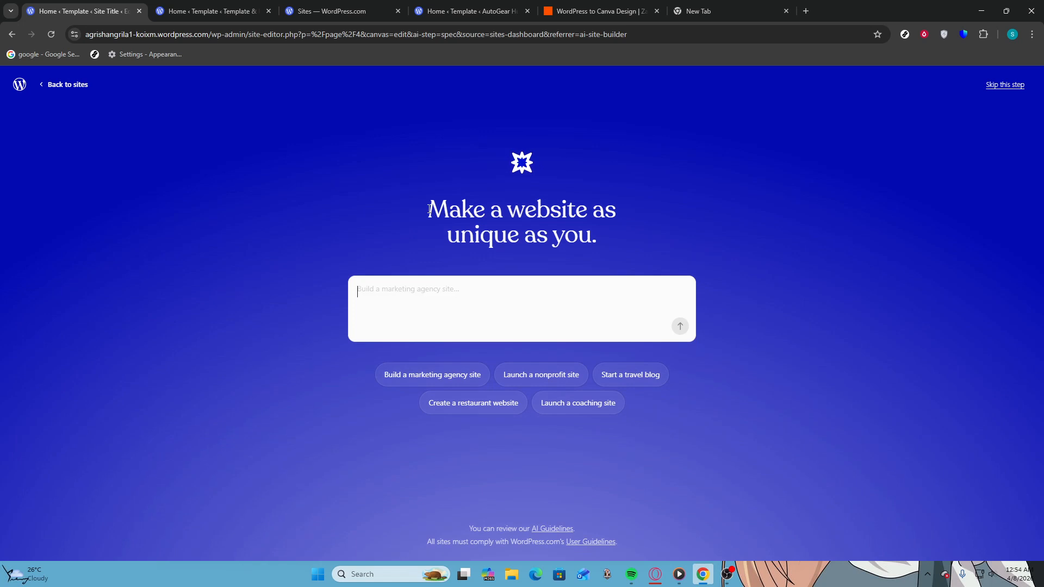
{"action": "type", "text": "reate a personal portfolio WordPress website"}
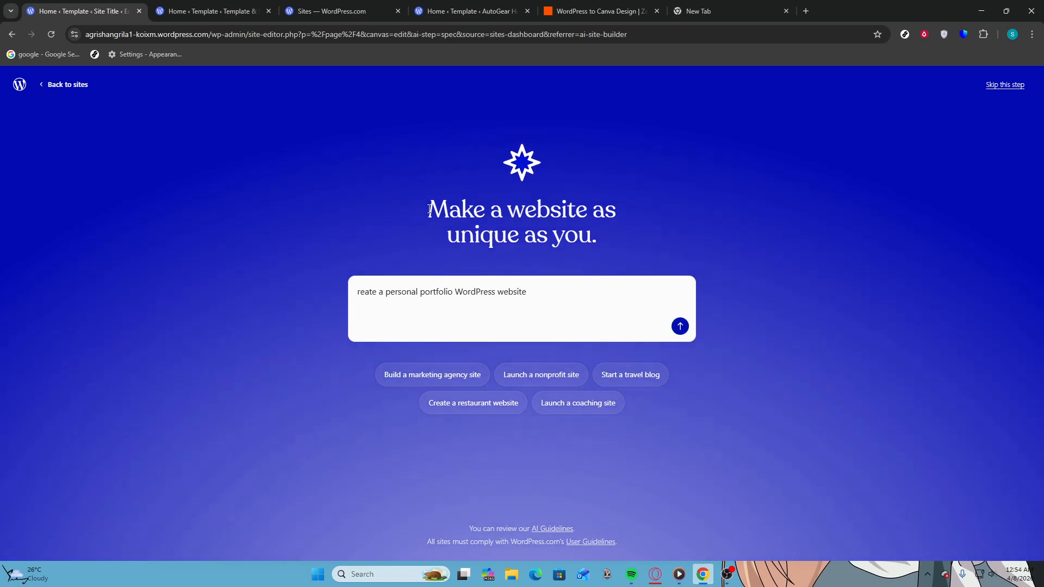
{"action": "left_click_drag", "start_coordinate": [361, 291], "coordinate": [358, 290]}
{"action": "left_click", "coordinate": [358, 292]}
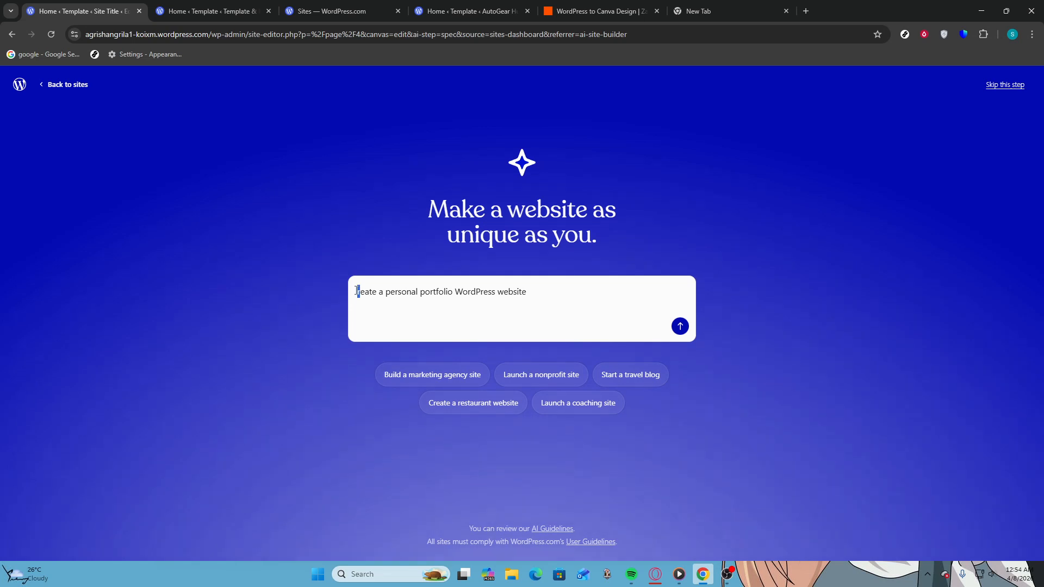
{"action": "type", "text": "C"}
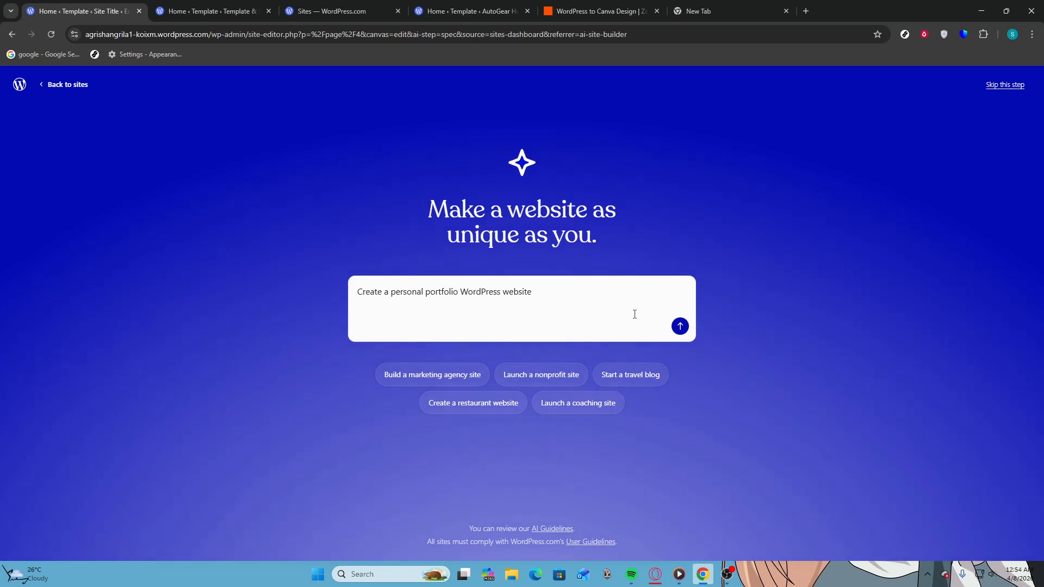
{"action": "left_click", "coordinate": [679, 326]}
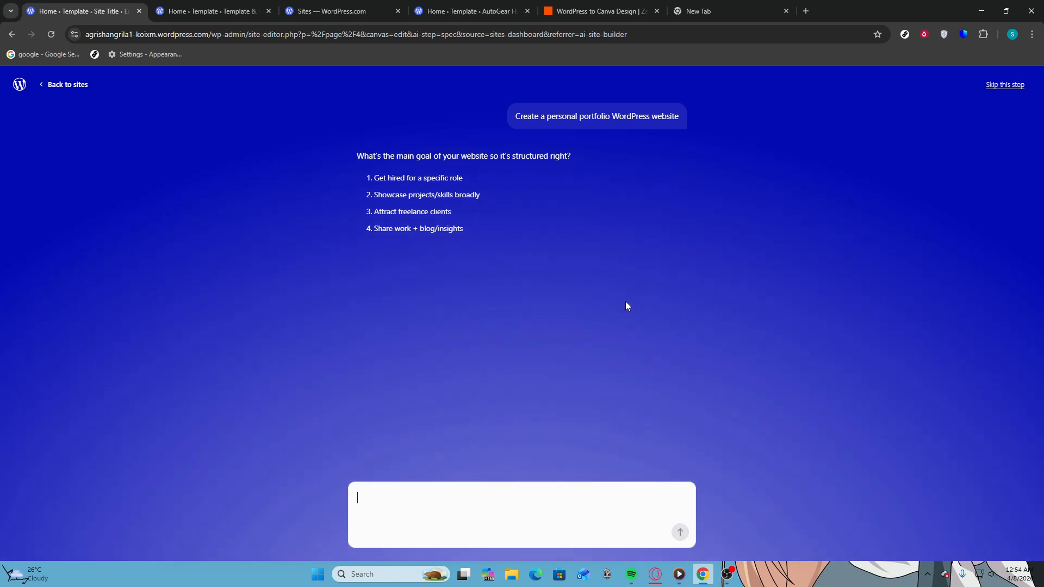
- Answer the website goal question with 3 (Attract freelance clients) and reply "give a name" to the site title question
{"action": "type", "text": "3"}
{"action": "key", "text": "Return"}
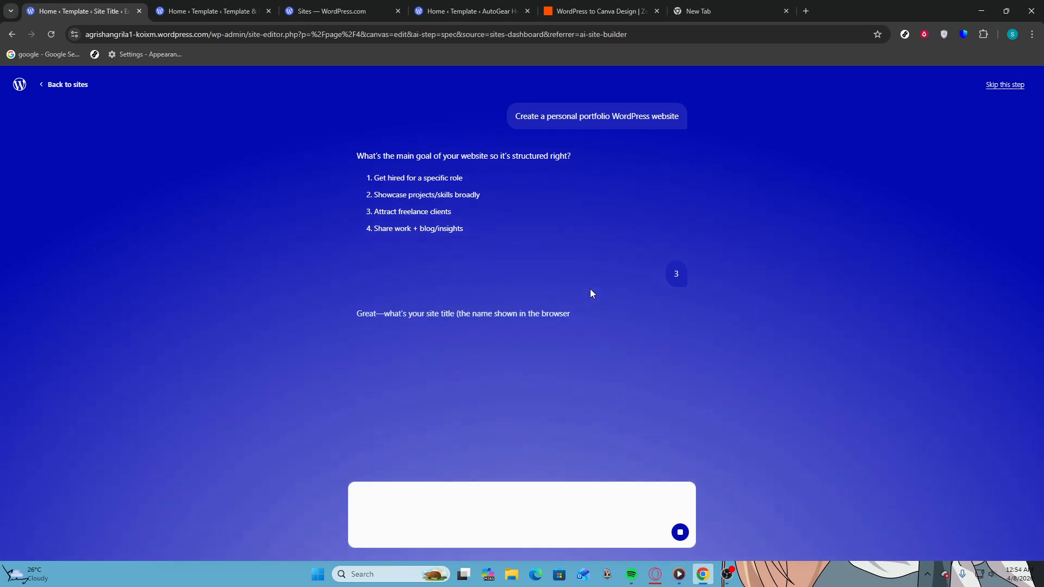
{"action": "type", "text": "give a "}
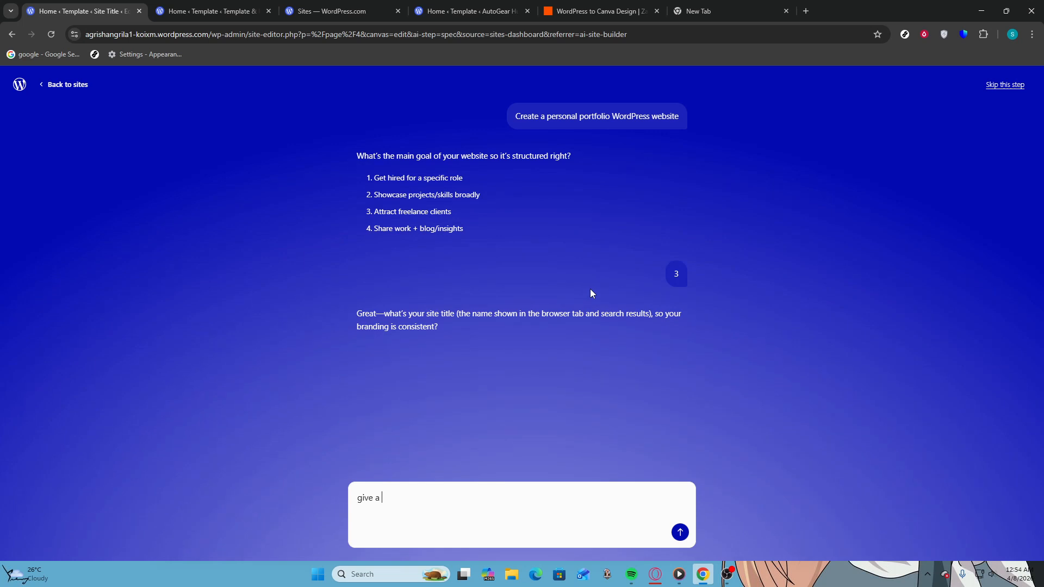
{"action": "type", "text": "name"}
{"action": "key", "text": "Return"}
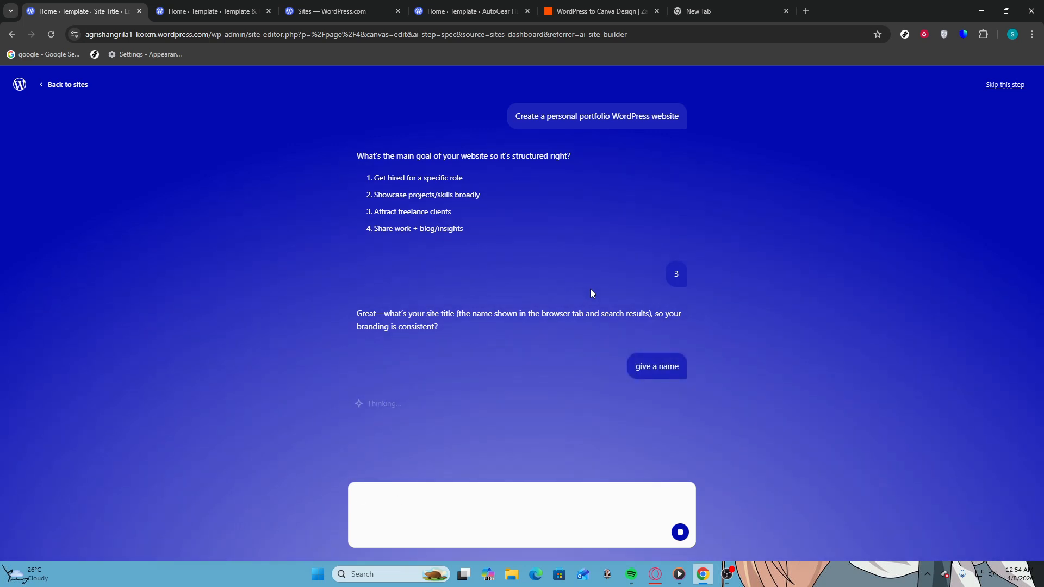
- Answer the question about which name the site title should use with 3 (Studio/brand name)
{"action": "type", "text": "1"}
{"action": "key", "text": "shift+Return"}
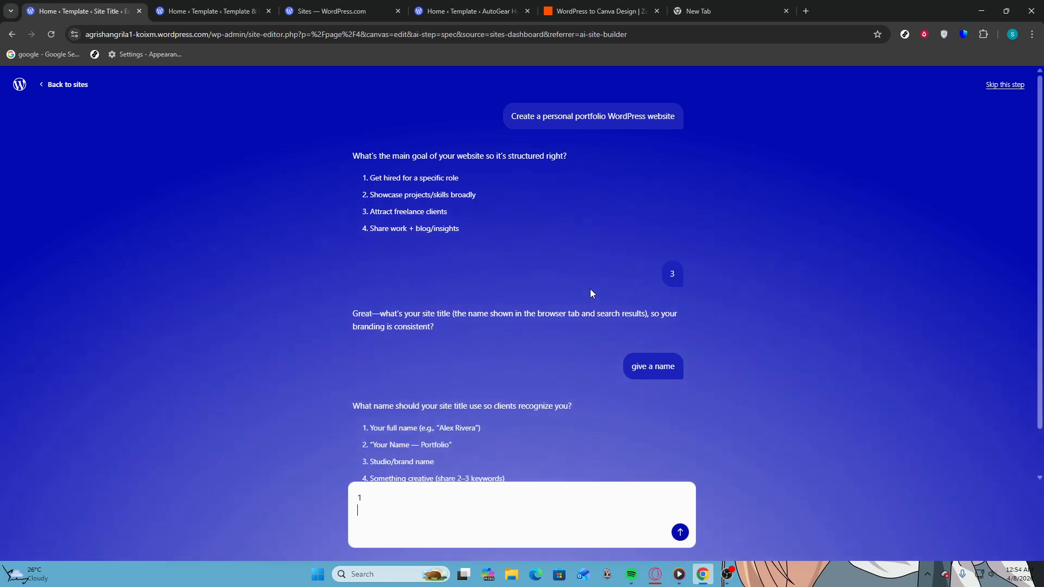
{"action": "key", "text": "BackSpace"}
{"action": "type", "text": "3"}
{"action": "key", "text": "Return"}
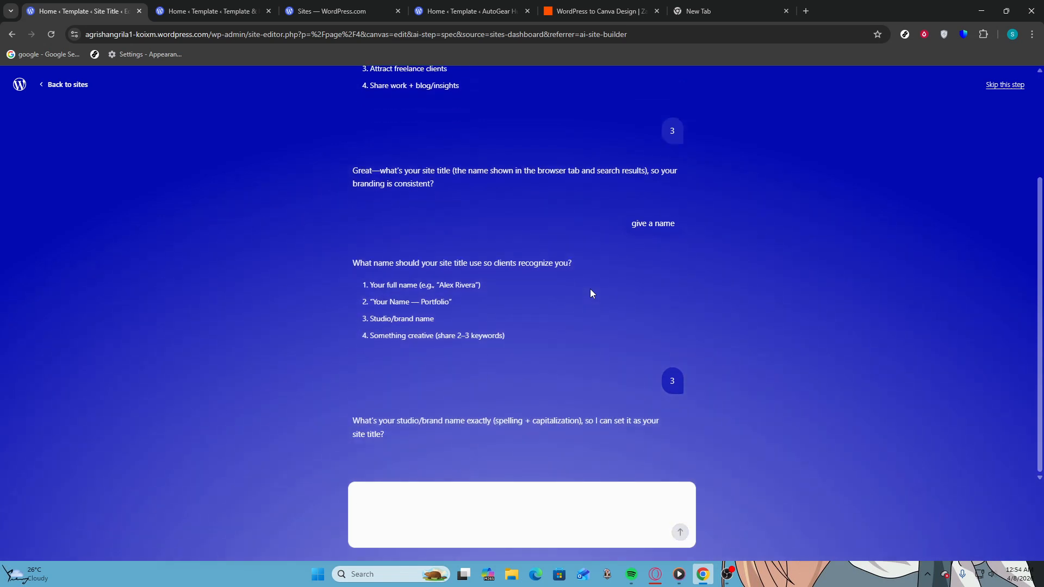
- Answer the brand name question with 1, reply "give a name" to the full name question, and pick suggestion 1 as site title
{"action": "type", "text": "1"}
{"action": "key", "text": "Return"}
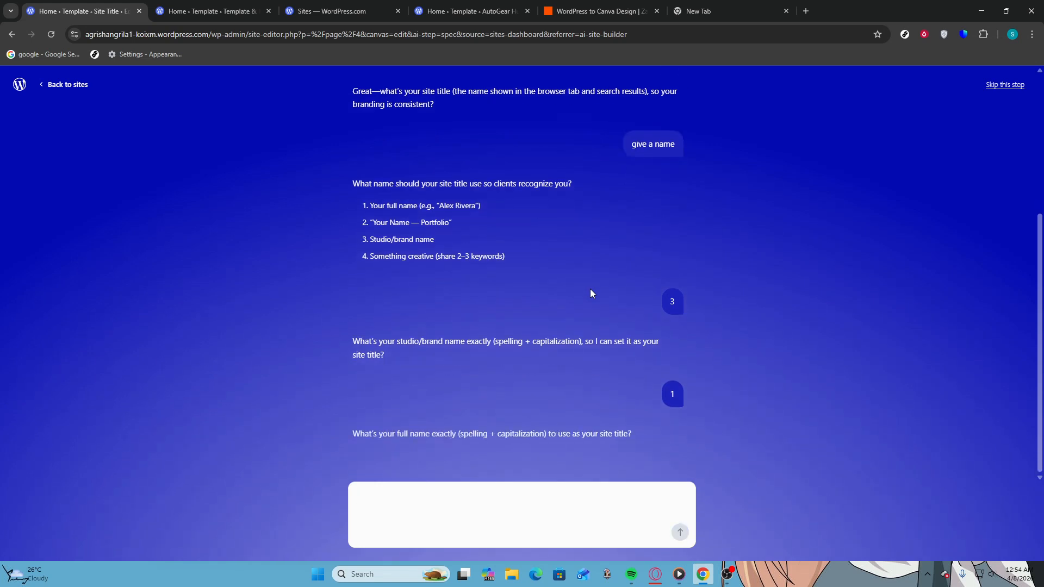
{"action": "type", "text": "g"}
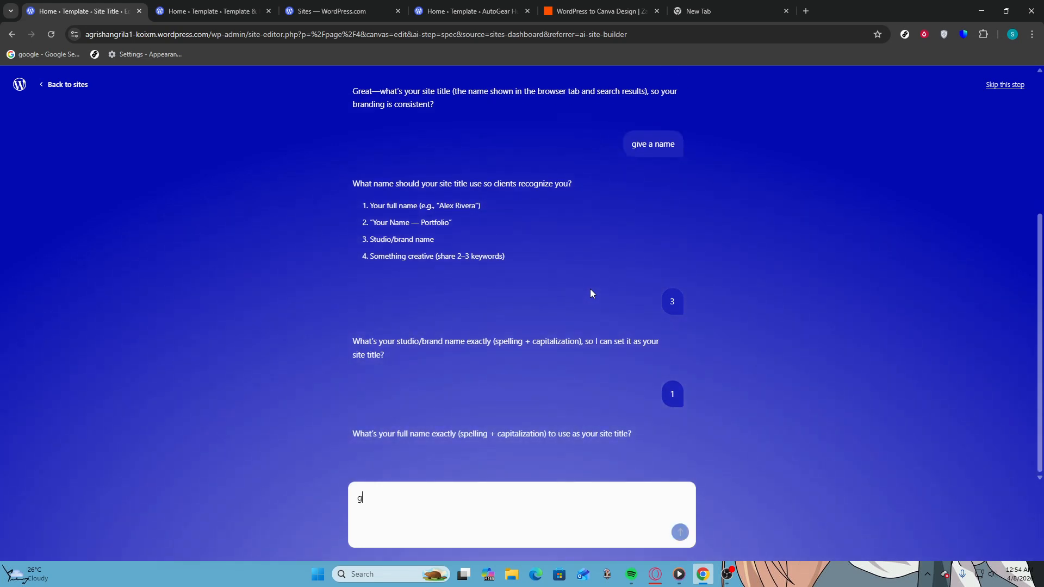
{"action": "type", "text": "ive a name"}
{"action": "key", "text": "Return"}
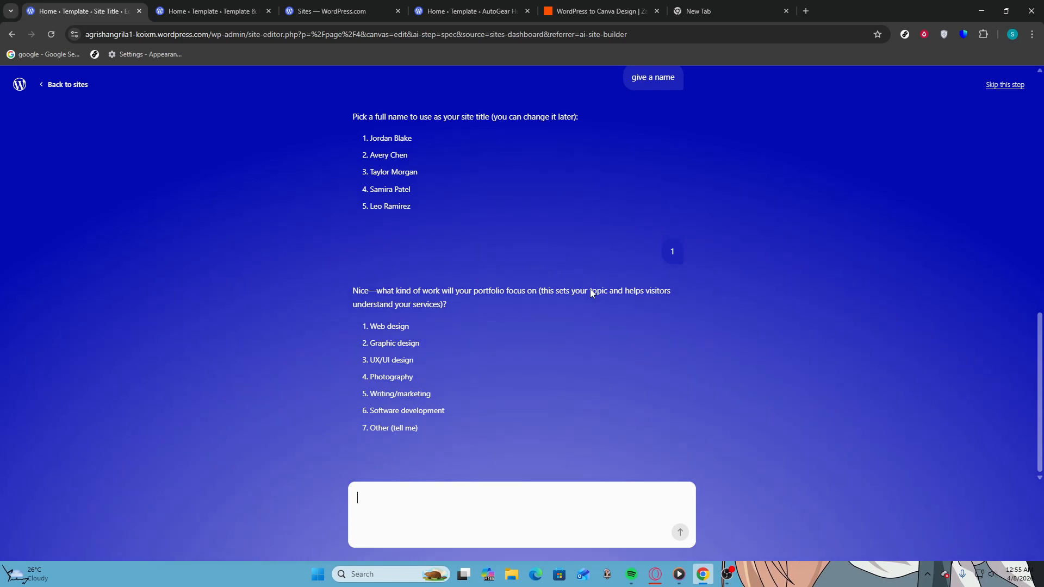
- Set the portfolio focus with answer 3 (UX/UI design) and reply "give a tagline" to the site description question
{"action": "type", "text": "3"}
{"action": "key", "text": "Return"}
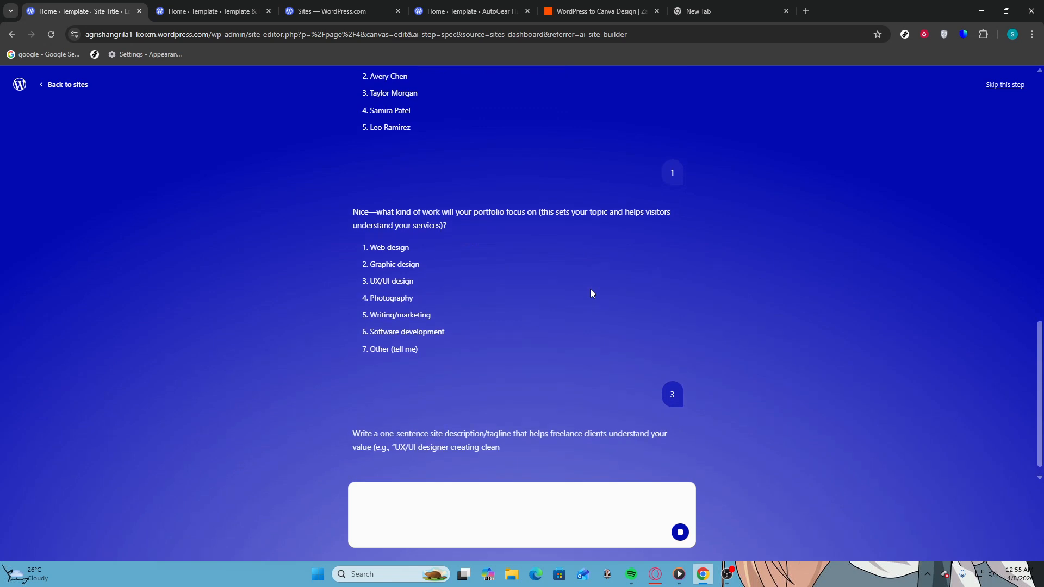
{"action": "type", "text": "give"}
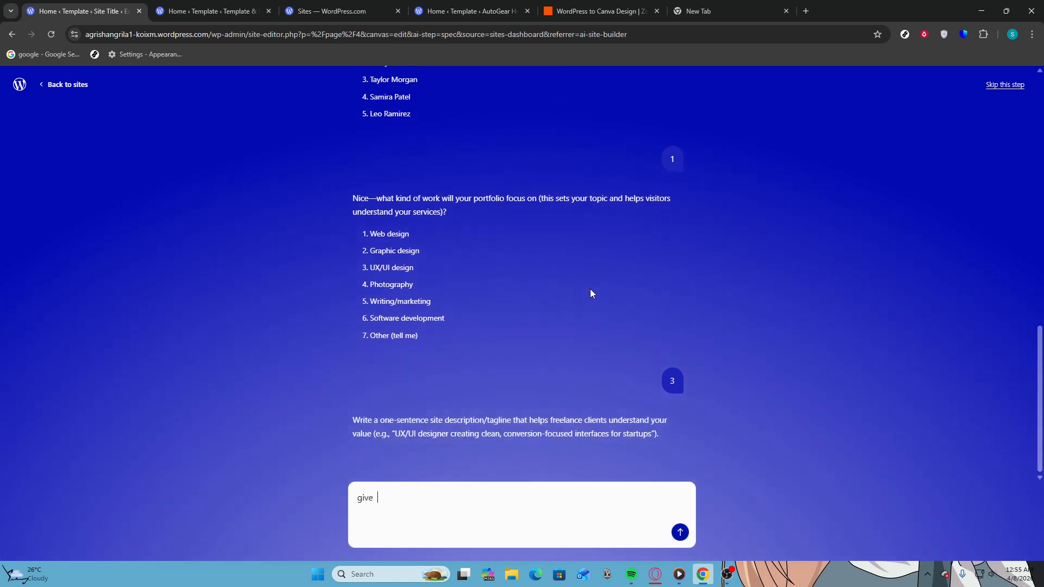
{"action": "type", "text": " a tagline"}
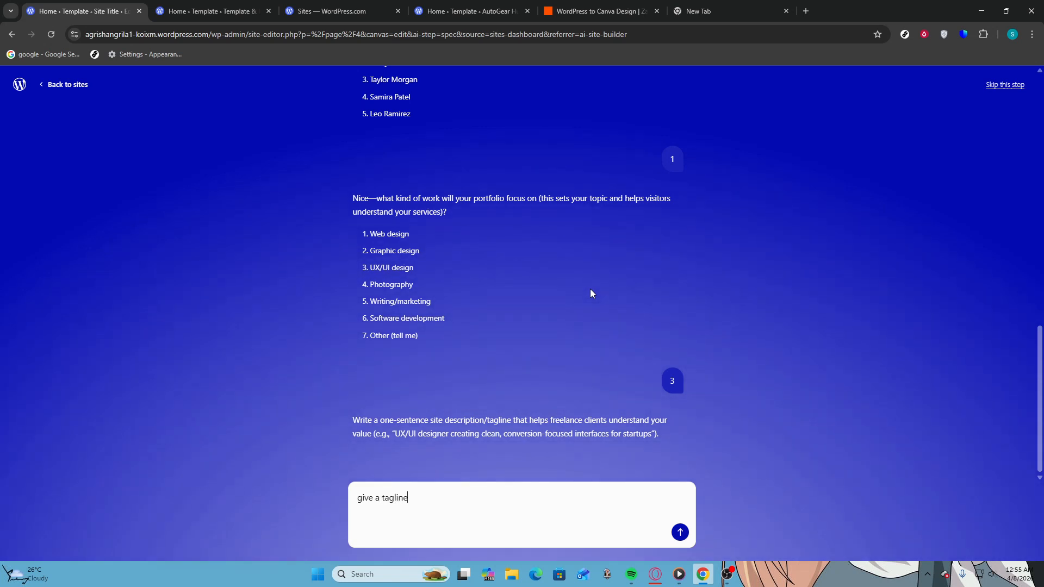
{"action": "key", "text": "Return"}
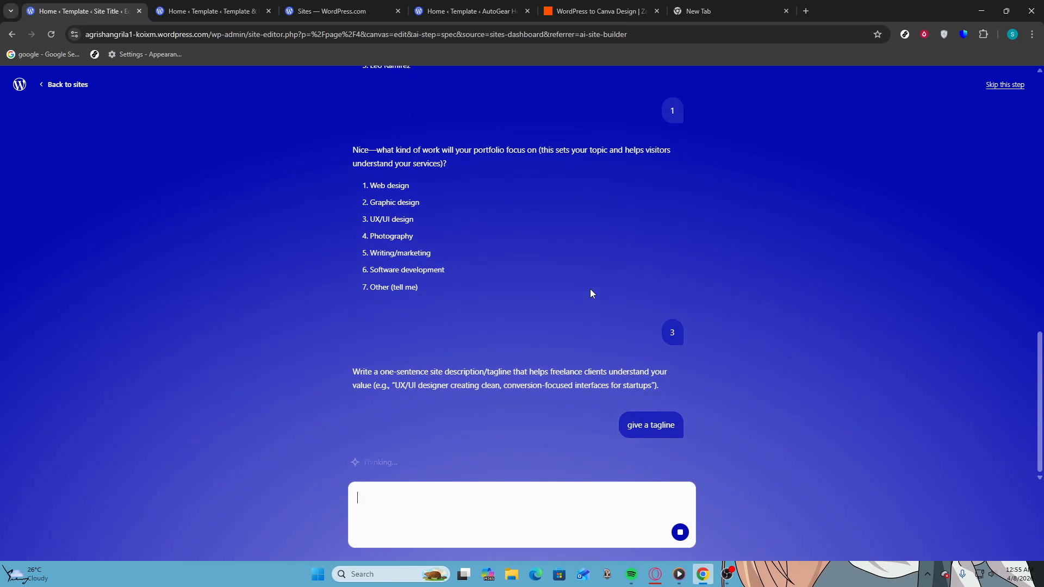
- Choose tagline 1, "UX/UI designer crafting clean, conversion-focused digital products.", and create the site with the summarized details
{"action": "type", "text": "1"}
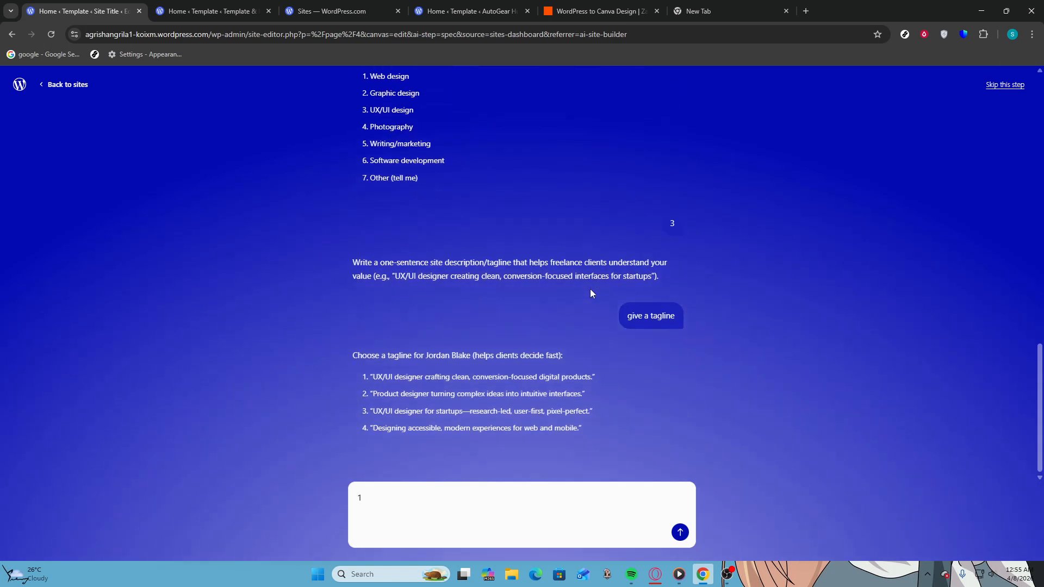
{"action": "key", "text": "Return"}
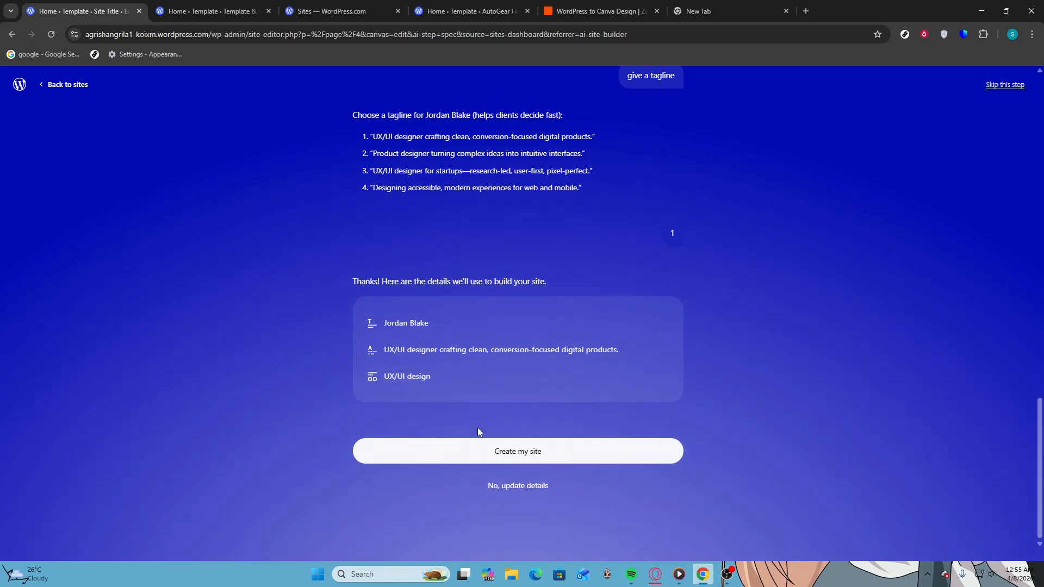
{"action": "left_click", "coordinate": [497, 450]}
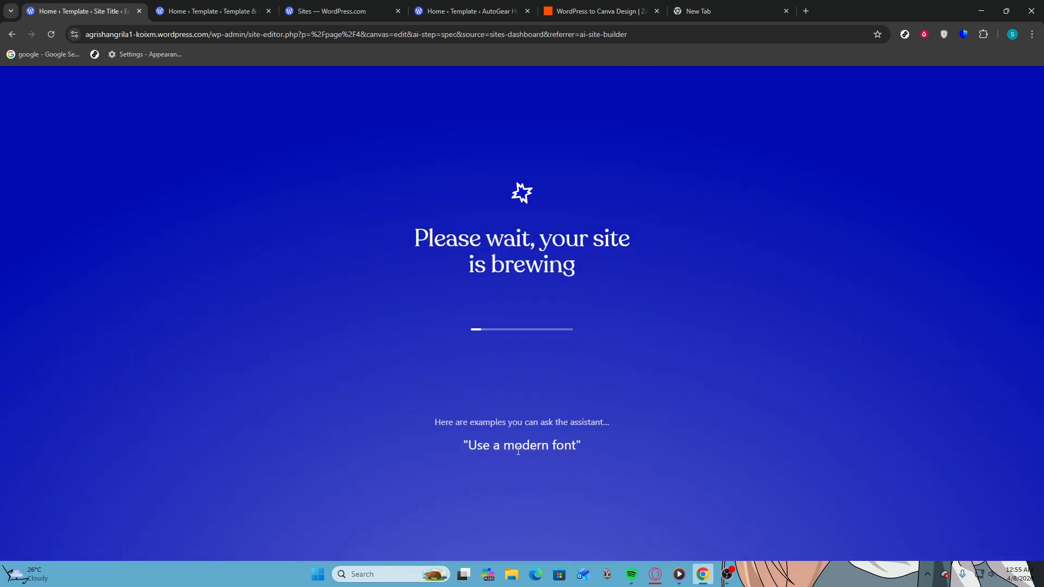